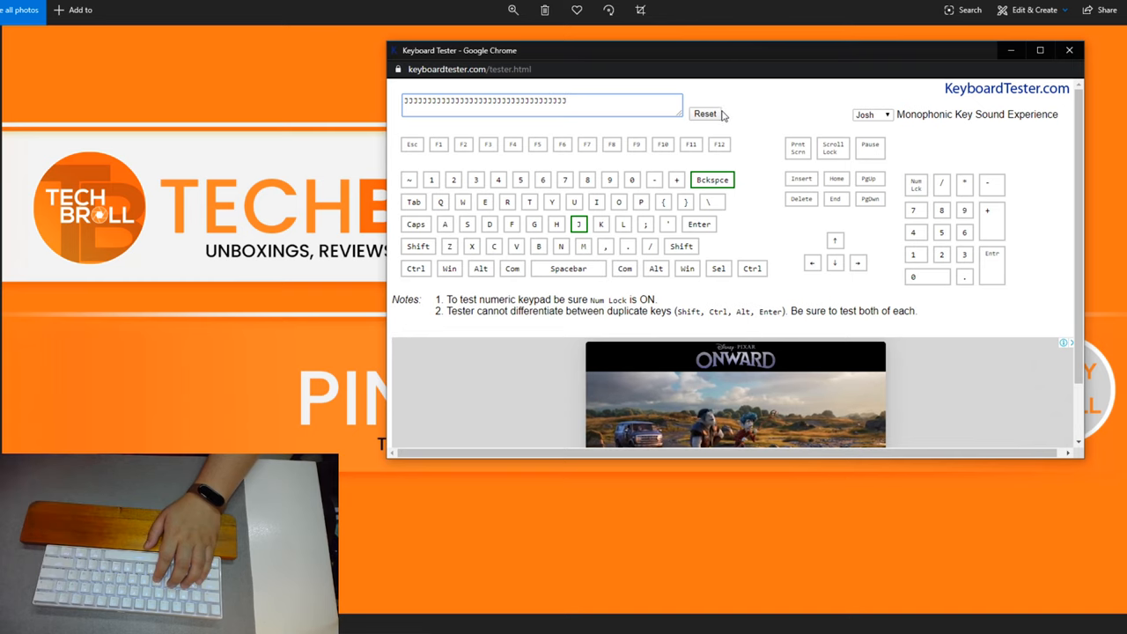
Reset KeyboardTester.com to clear the earlier J presses and key highlights
click(705, 115)
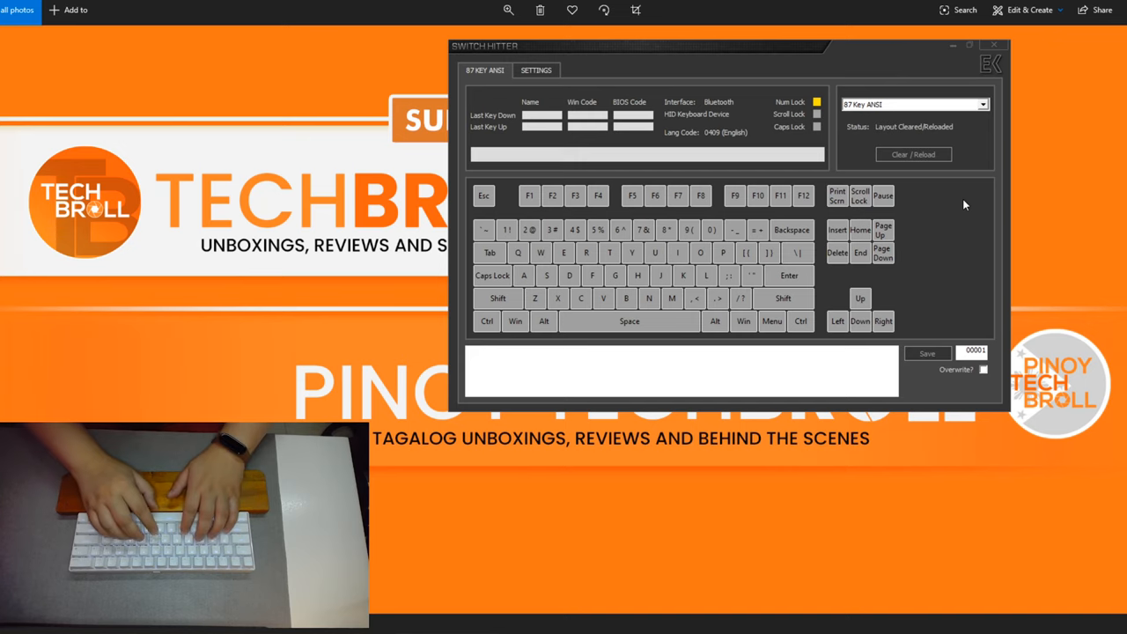
text(ajkl;sdf)
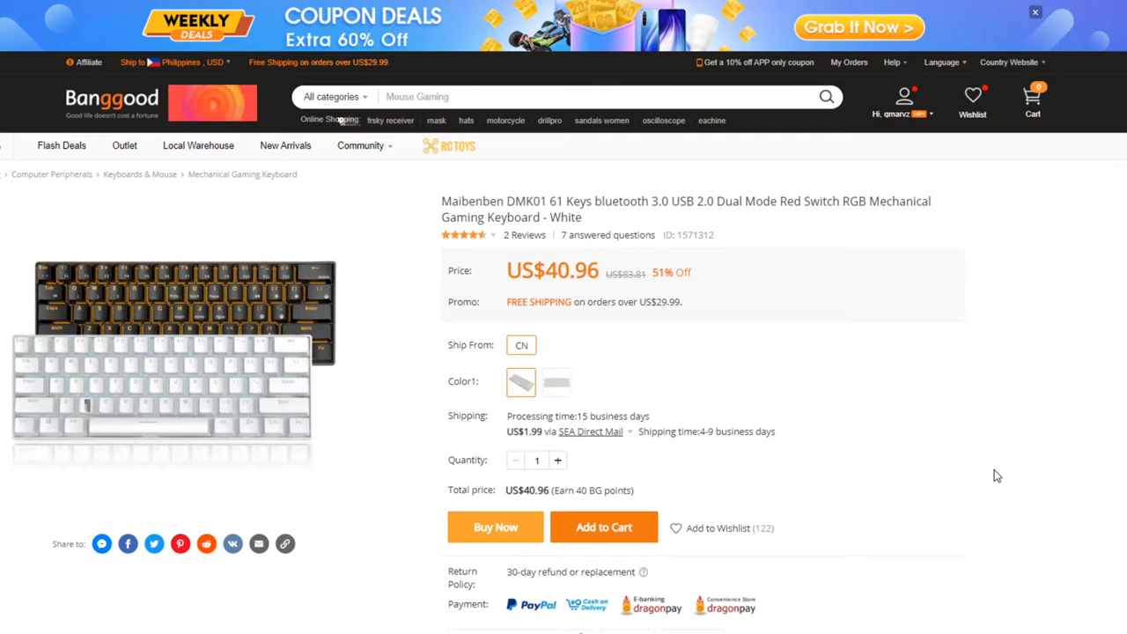
scroll(1002, 446, down, 5)
scroll(1002, 446, down, 5)
scroll(1003, 445, down, 2)
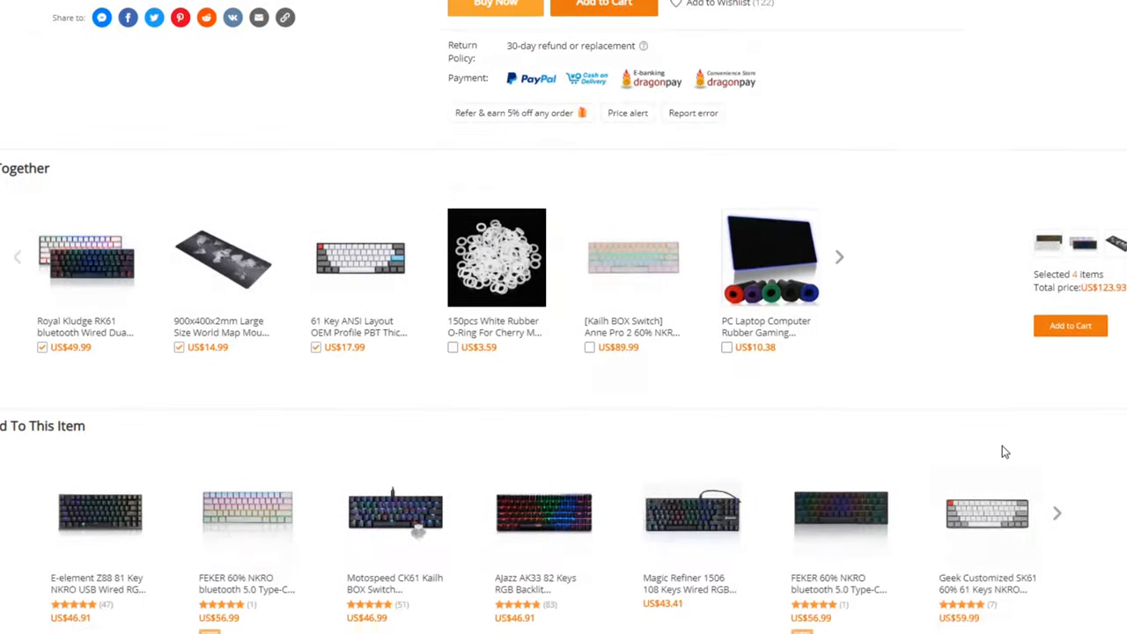
scroll(1003, 446, down, 5)
scroll(1002, 446, down, 1)
scroll(1003, 445, down, 3)
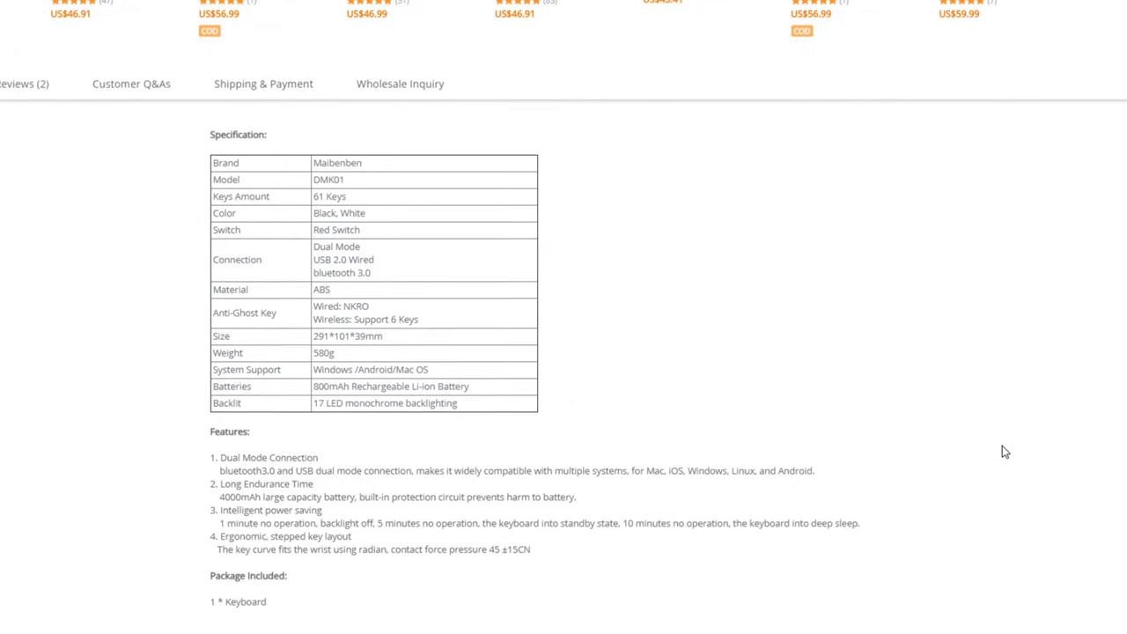
scroll(1002, 446, down, 3)
scroll(1002, 445, down, 3)
scroll(1003, 445, down, 3)
scroll(1003, 445, down, 3)
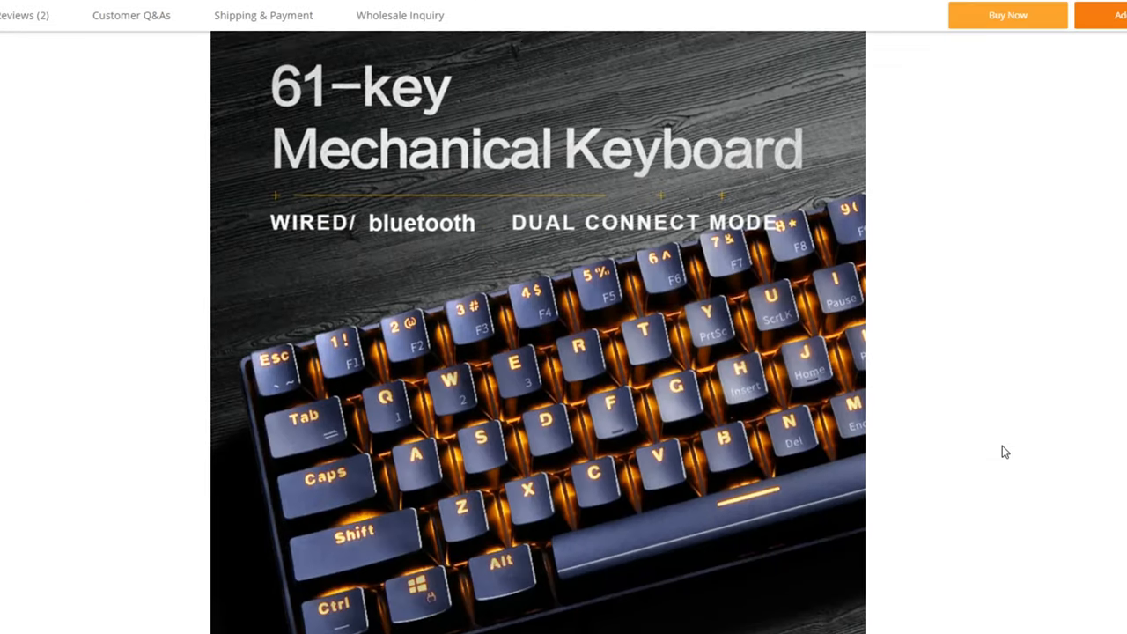